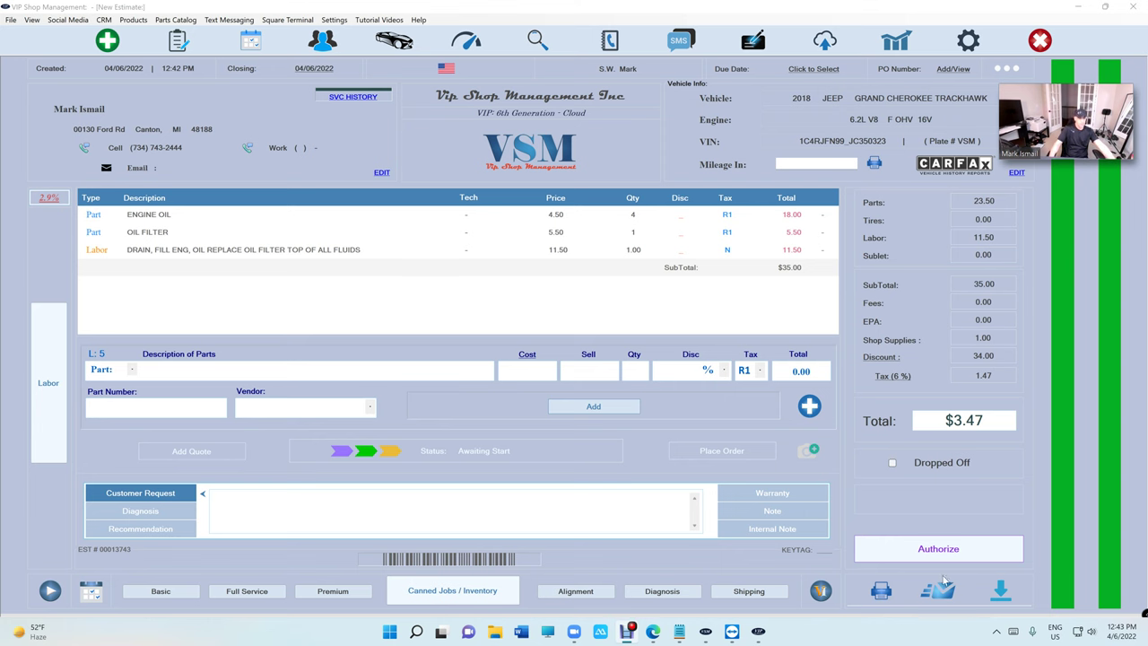
Authorize the oil change estimate with the customer's in-person approval.
{"action": "left_click", "coordinate": [939, 548]}
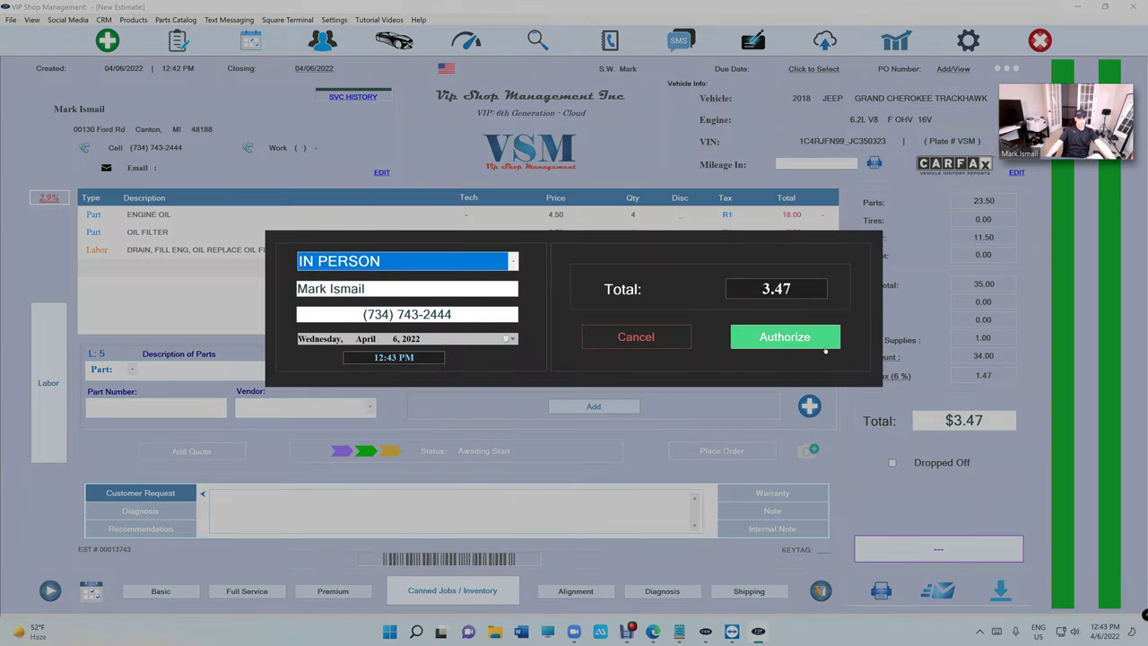
{"action": "left_click", "coordinate": [824, 345]}
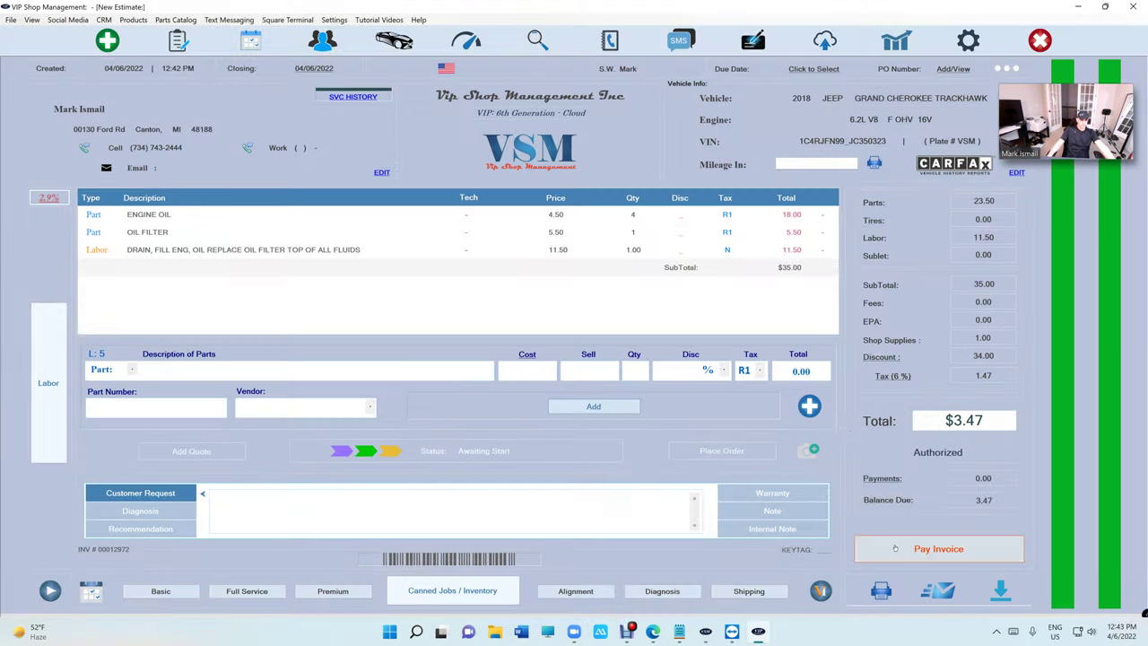
Charge the credit card fee on the invoice and text the customer a Square payment link.
{"action": "left_click", "coordinate": [888, 548]}
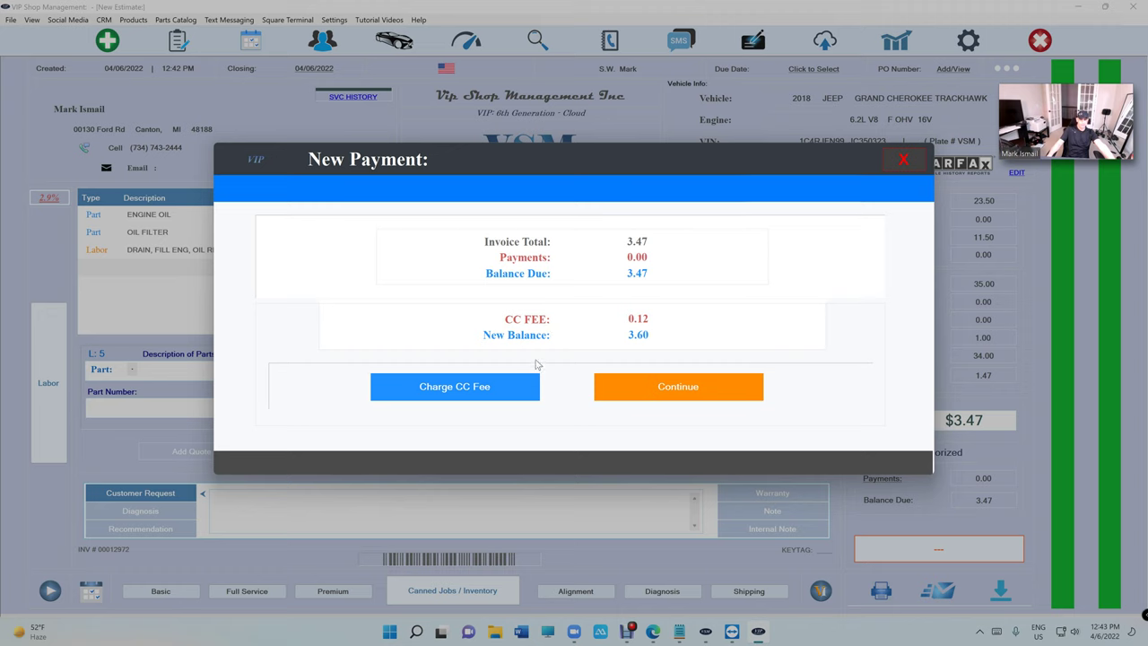
{"action": "left_click", "coordinate": [499, 398]}
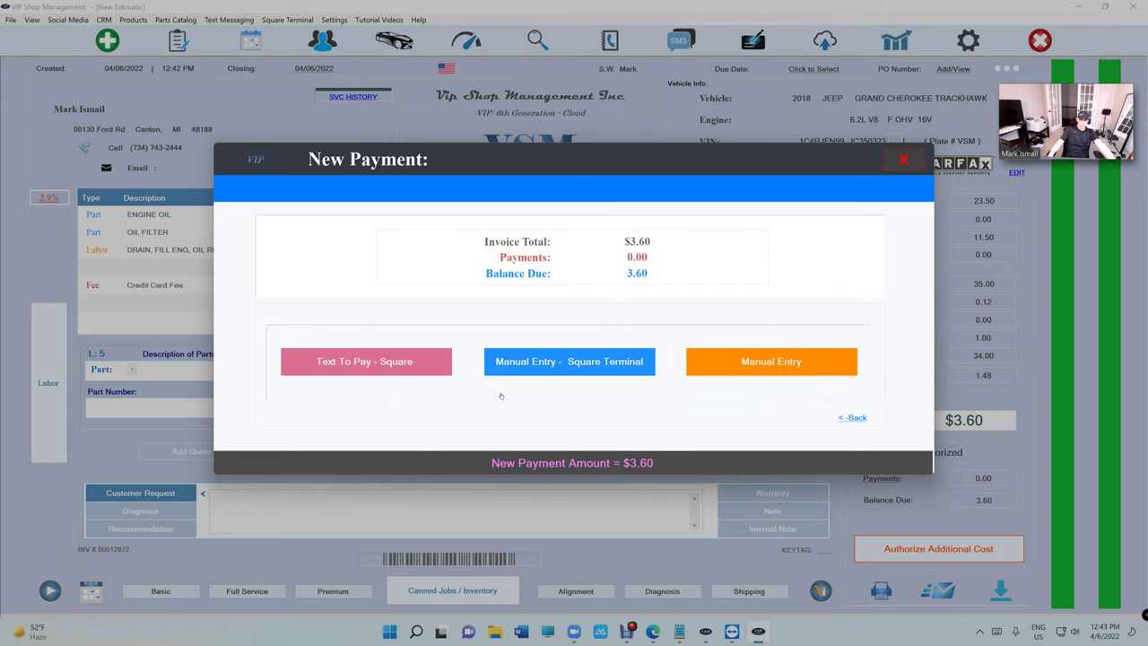
{"action": "left_click", "coordinate": [396, 369]}
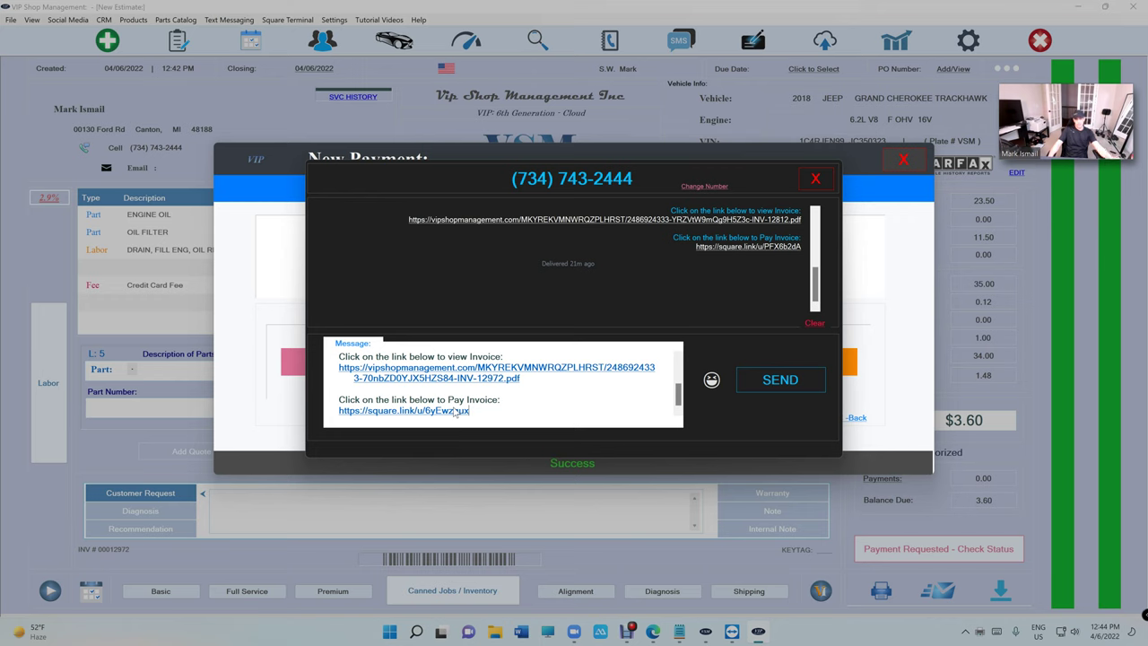
{"action": "left_click", "coordinate": [780, 380]}
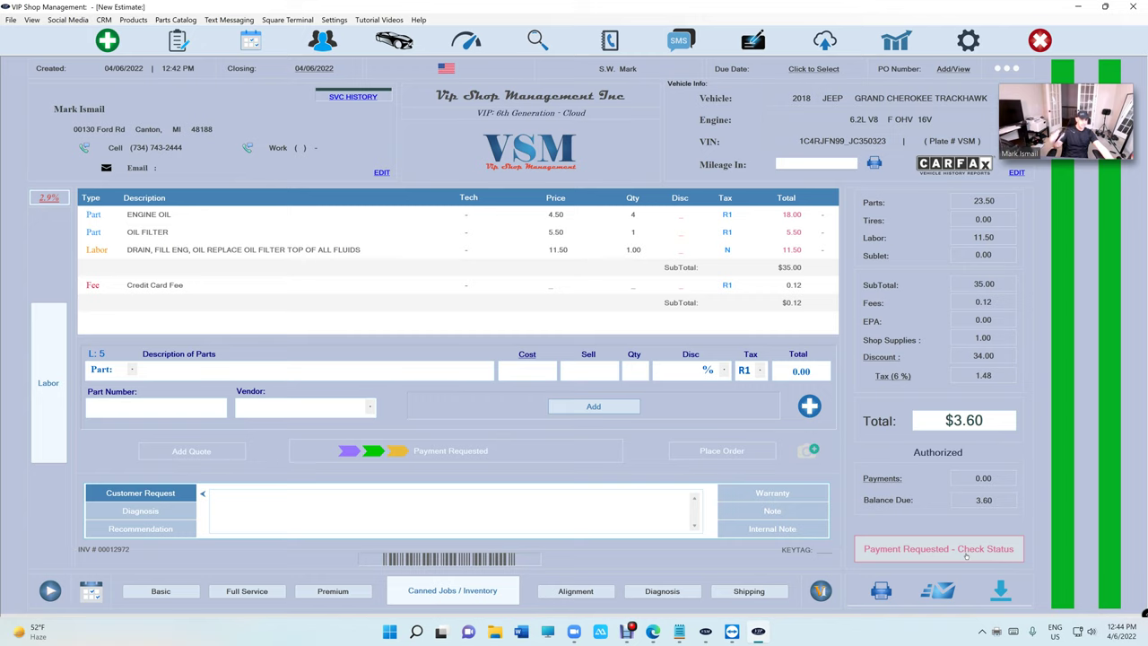
Check the requested payment's status, review the Square checkout page and return to the invoice.
{"action": "left_click", "coordinate": [966, 555]}
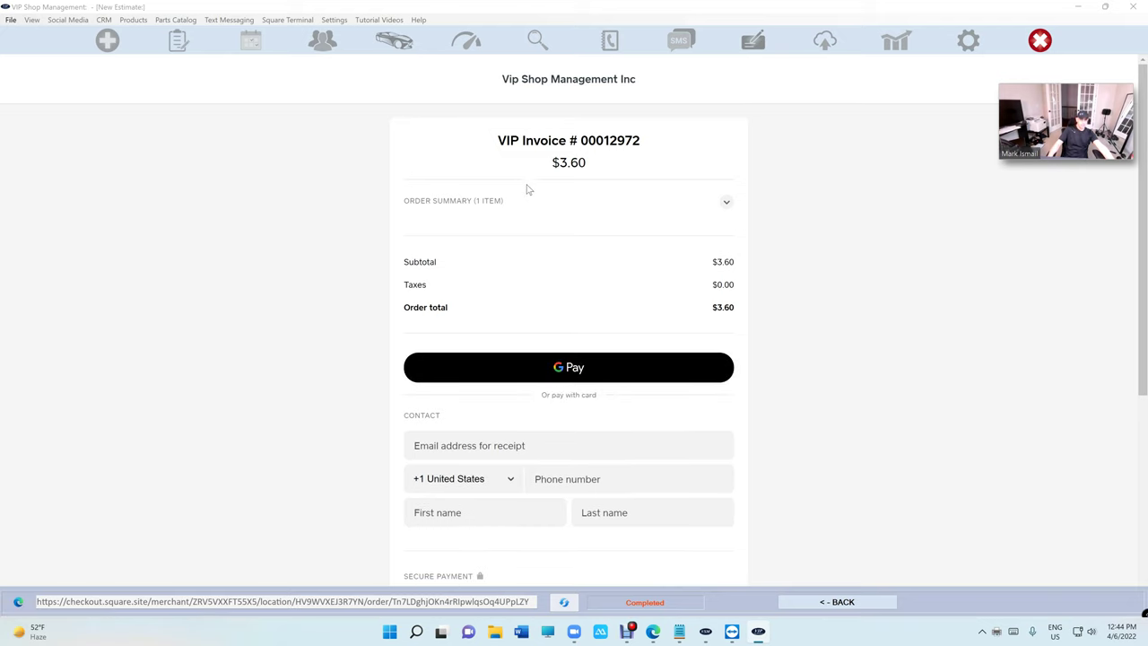
{"action": "scroll", "coordinate": [529, 193], "scroll_direction": "down", "scroll_amount": 4}
{"action": "scroll", "coordinate": [530, 197], "scroll_direction": "up", "scroll_amount": 4}
{"action": "left_click", "coordinate": [805, 605]}
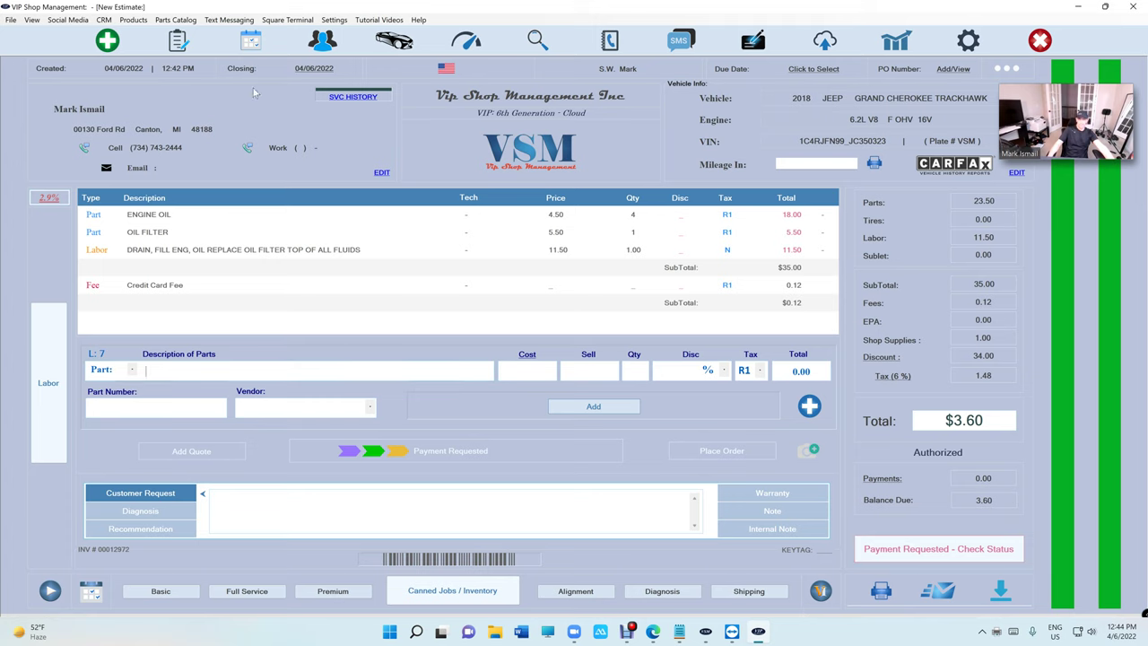
Open the invoice with the Payment Requested status from the workflow's Ready For Checkout list.
{"action": "left_click", "coordinate": [178, 39]}
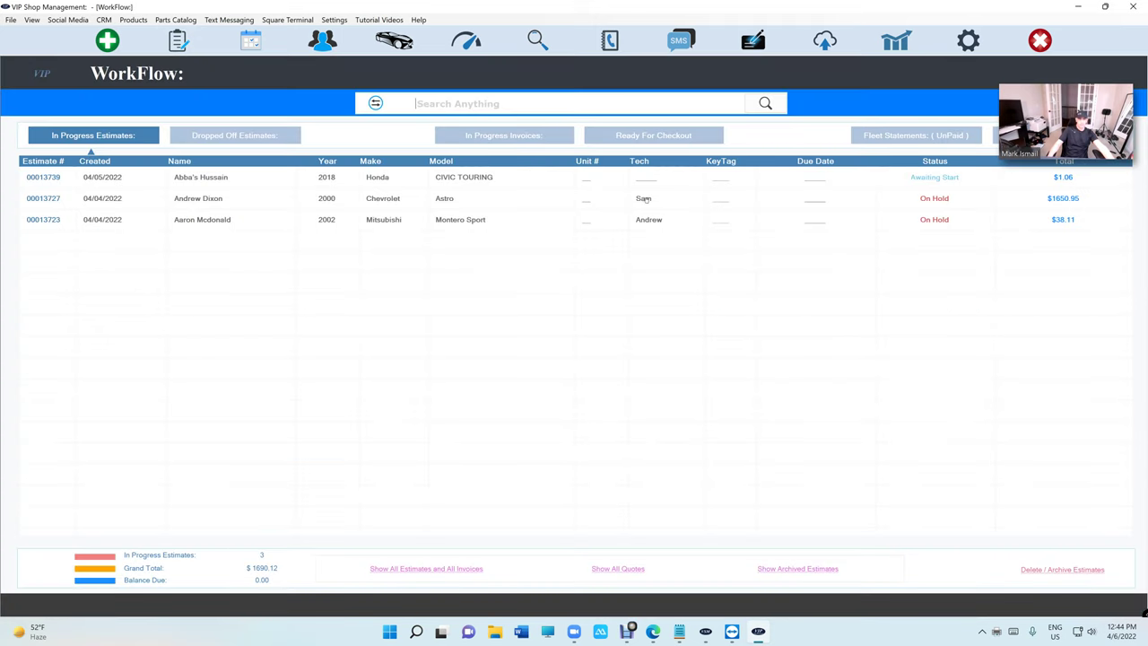
{"action": "left_click", "coordinate": [685, 140]}
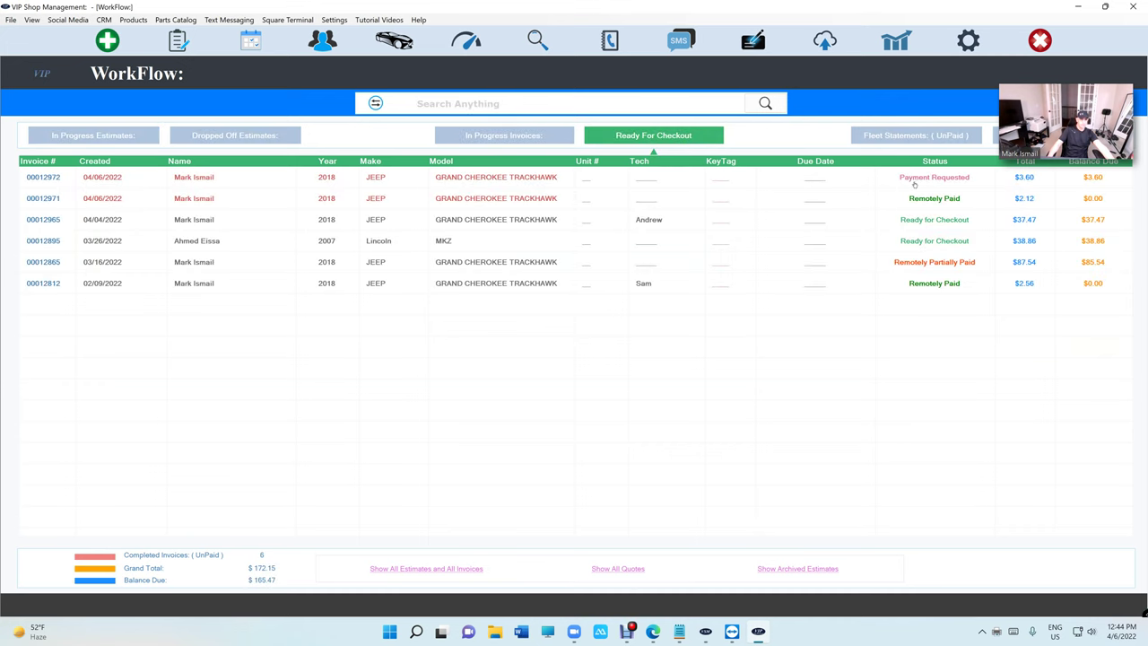
{"action": "double_click", "coordinate": [916, 180]}
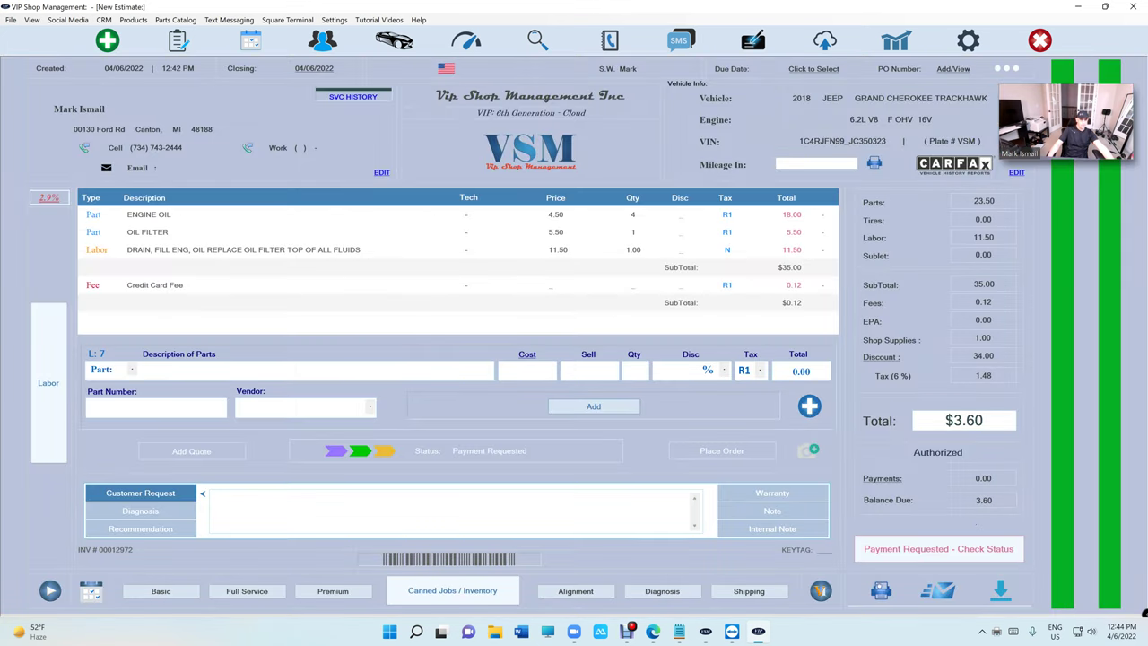
Check the Square payment status of the invoice again and close the invoice once it is paid.
{"action": "left_click", "coordinate": [902, 556]}
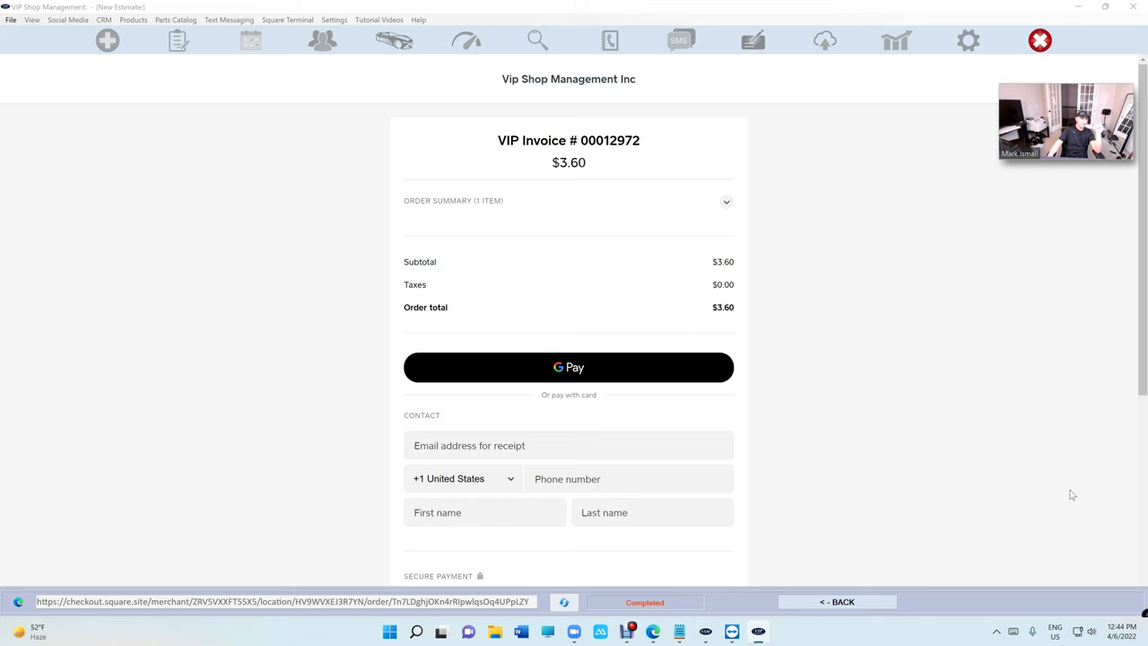
{"action": "left_click", "coordinate": [810, 601]}
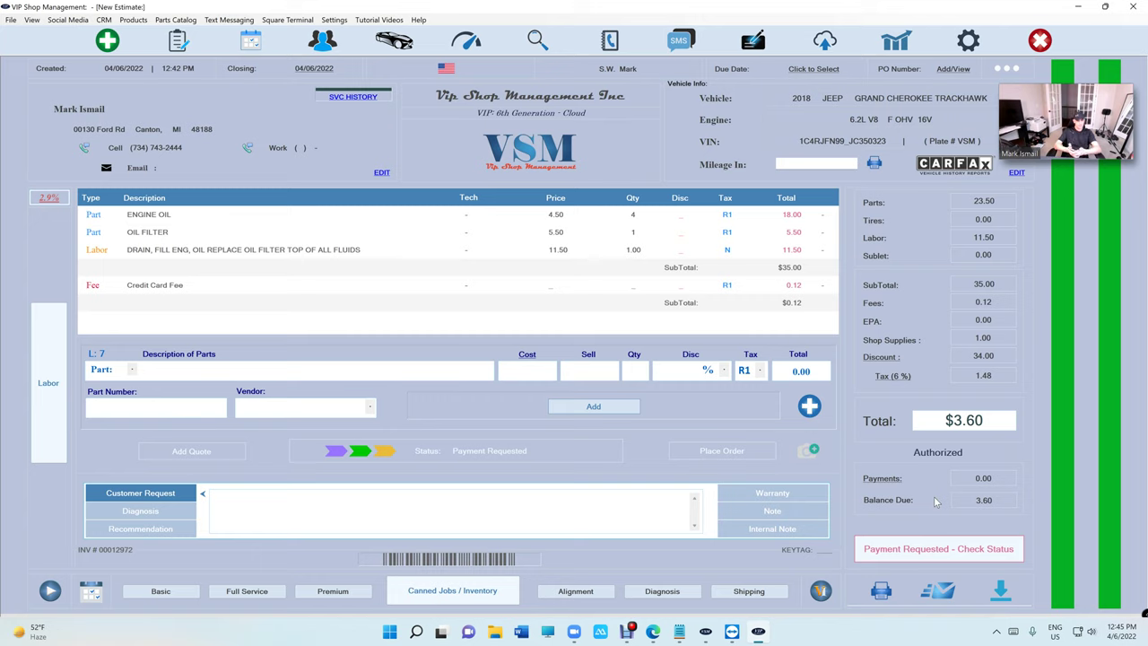
{"action": "left_click", "coordinate": [942, 547]}
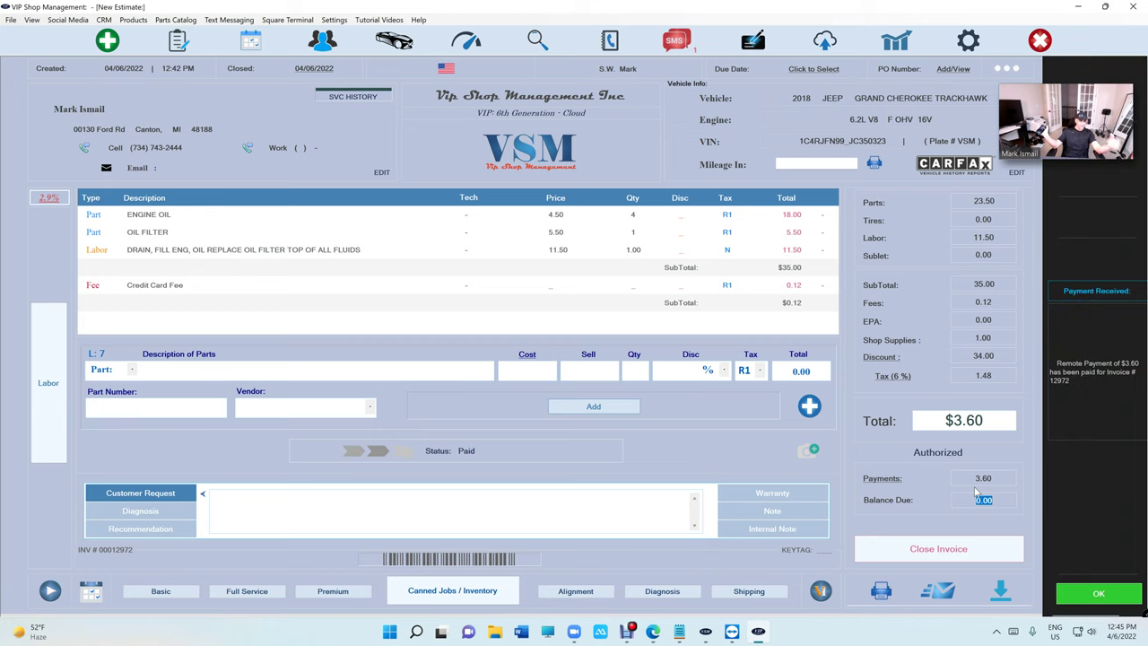
{"action": "left_click", "coordinate": [962, 548]}
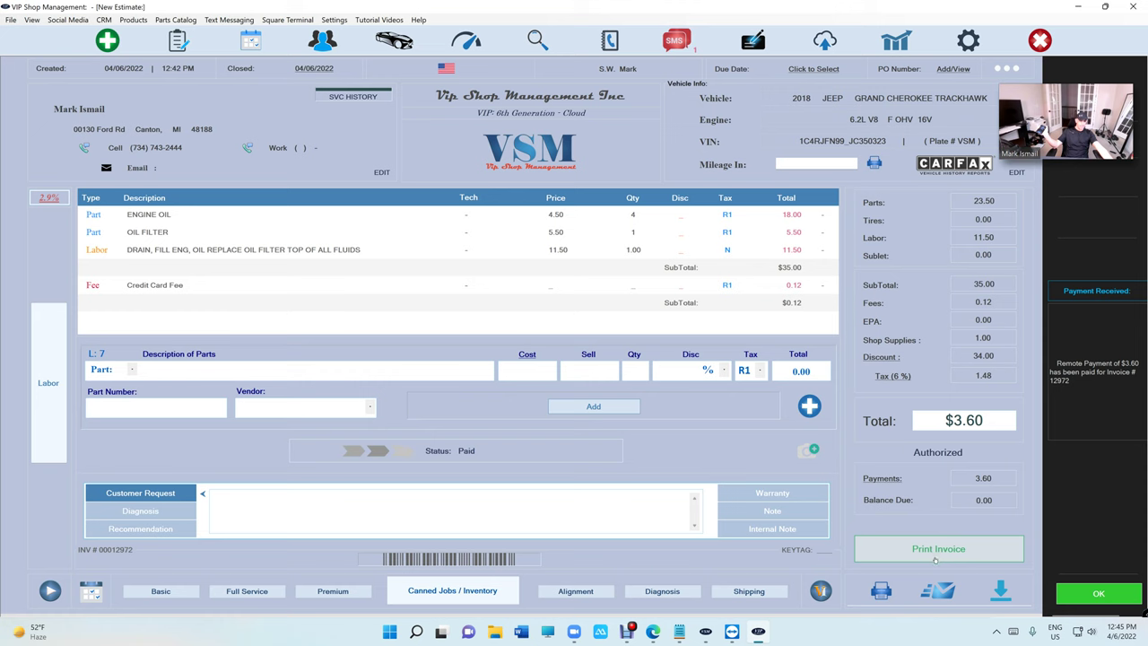
Text the customer a new message with the paid invoice attached and close the conversation.
{"action": "left_click", "coordinate": [84, 149]}
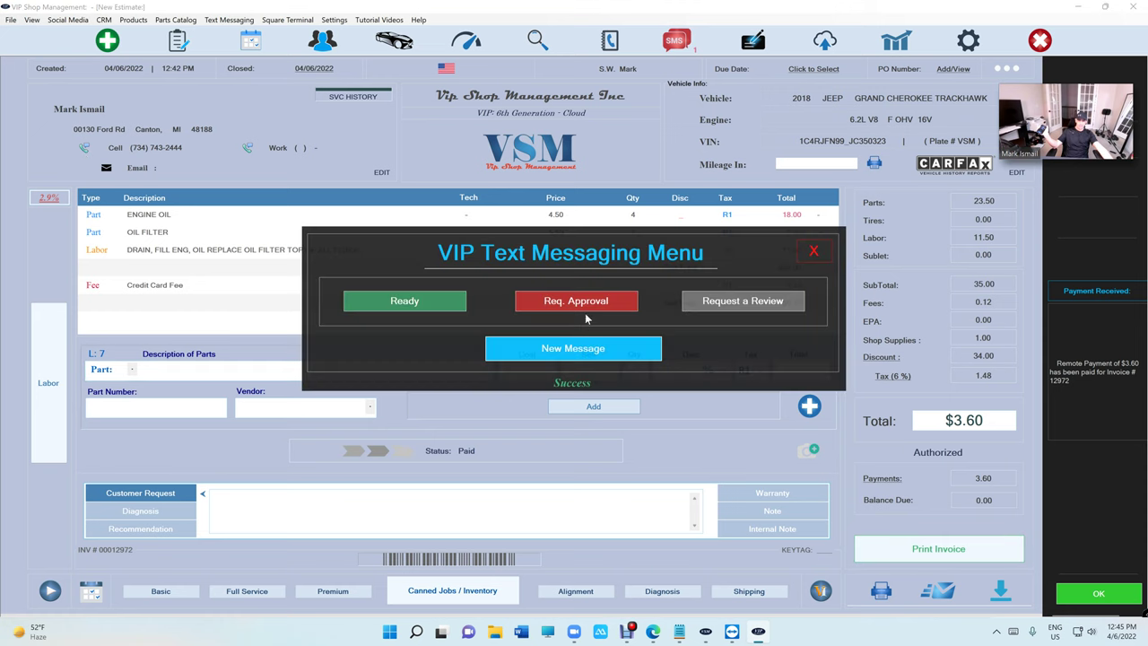
{"action": "left_click", "coordinate": [574, 349]}
{"action": "left_click", "coordinate": [632, 421]}
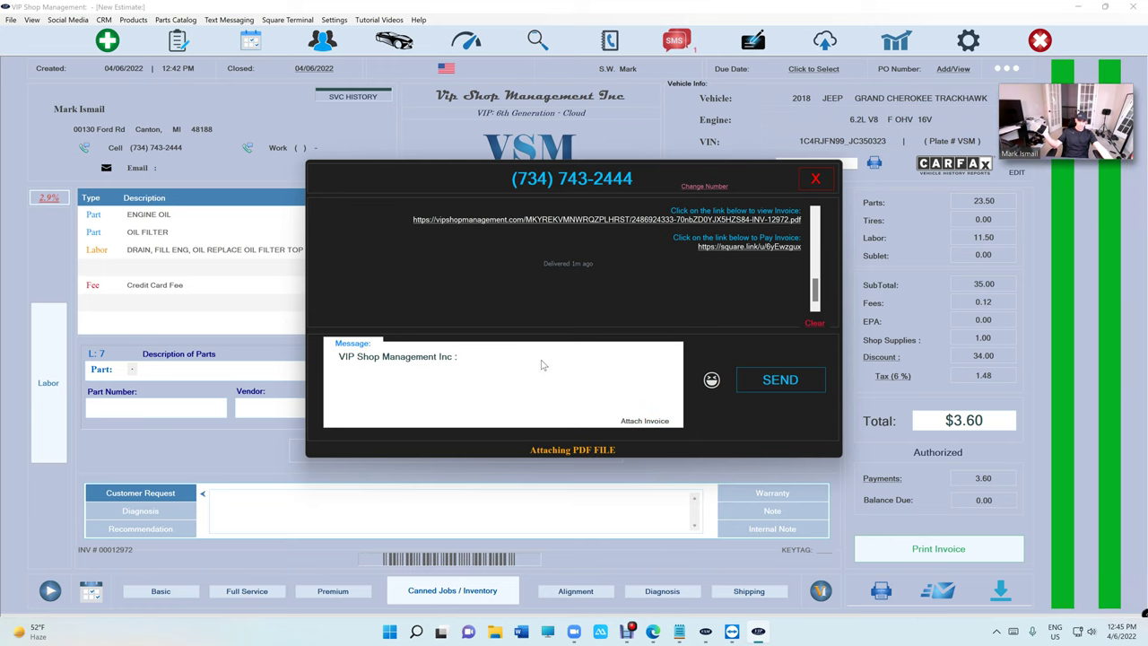
{"action": "left_click", "coordinate": [797, 382]}
{"action": "left_click", "coordinate": [815, 179]}
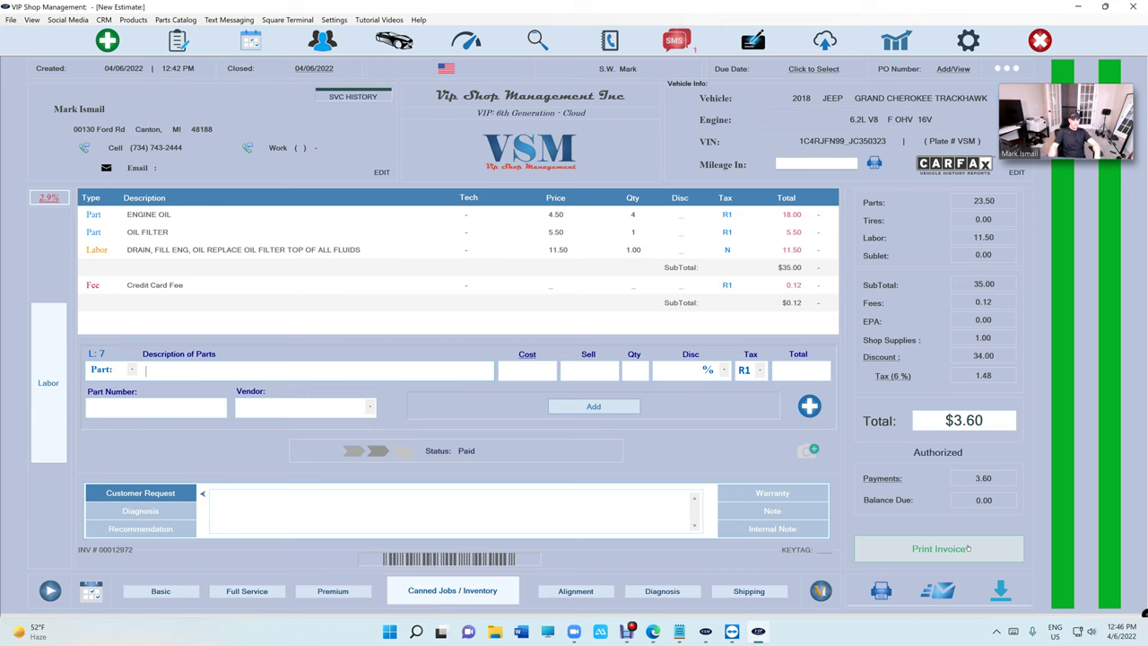
Start a new estimate for the existing customer's 2018 Jeep Grand Cherokee Trackhawk and add the Basic service.
{"action": "left_click", "coordinate": [116, 41]}
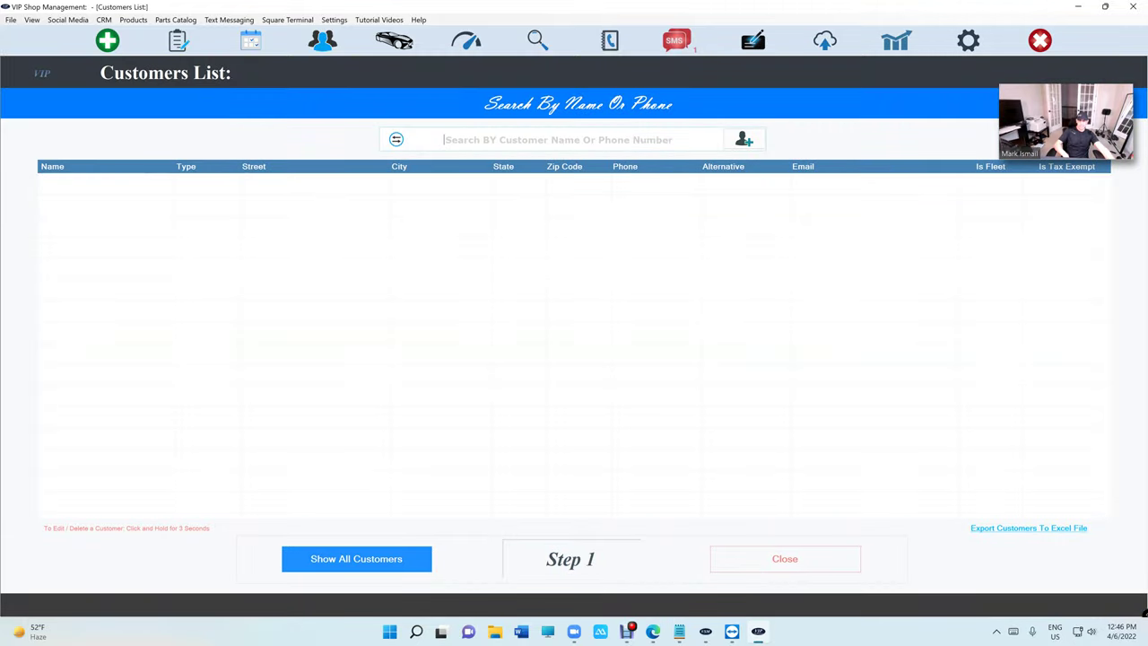
{"action": "type", "text": "mark is"}
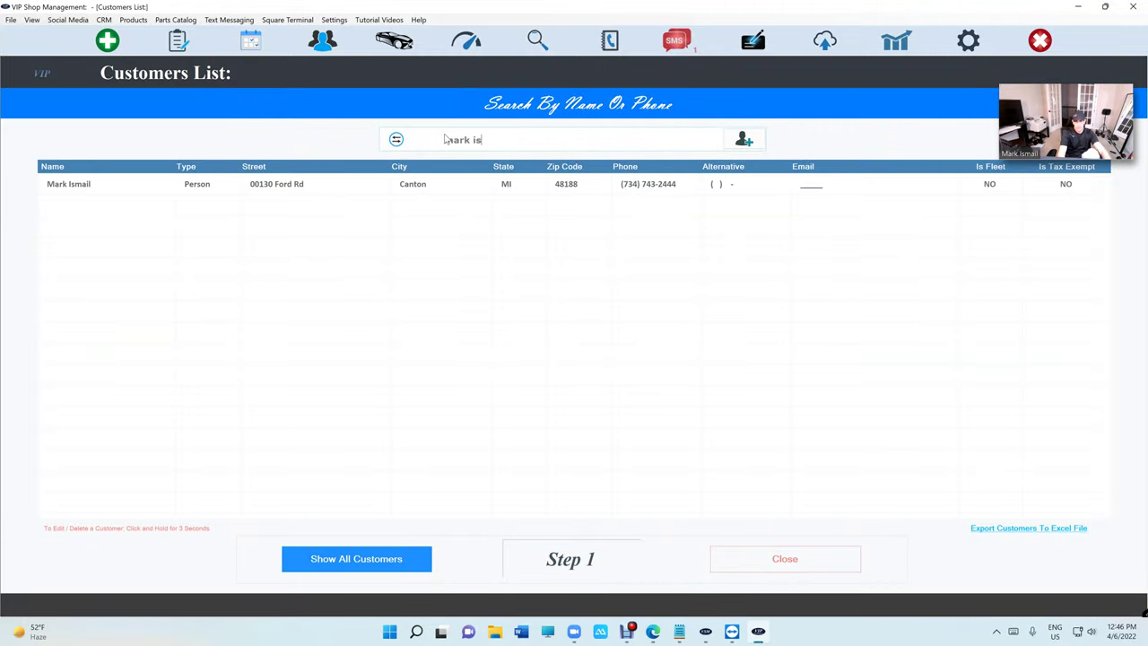
{"action": "left_click", "coordinate": [460, 185]}
{"action": "left_click", "coordinate": [461, 184]}
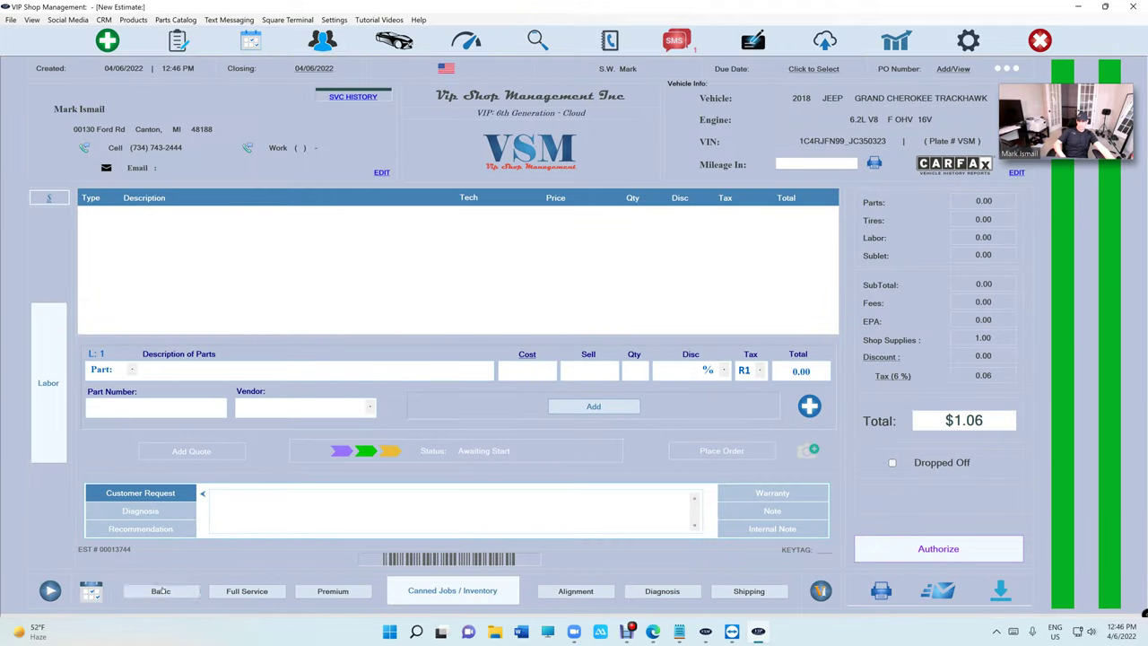
{"action": "left_click", "coordinate": [160, 591]}
Authorize the Basic service estimate and record a full cash payment of 37.47.
{"action": "left_click", "coordinate": [938, 546]}
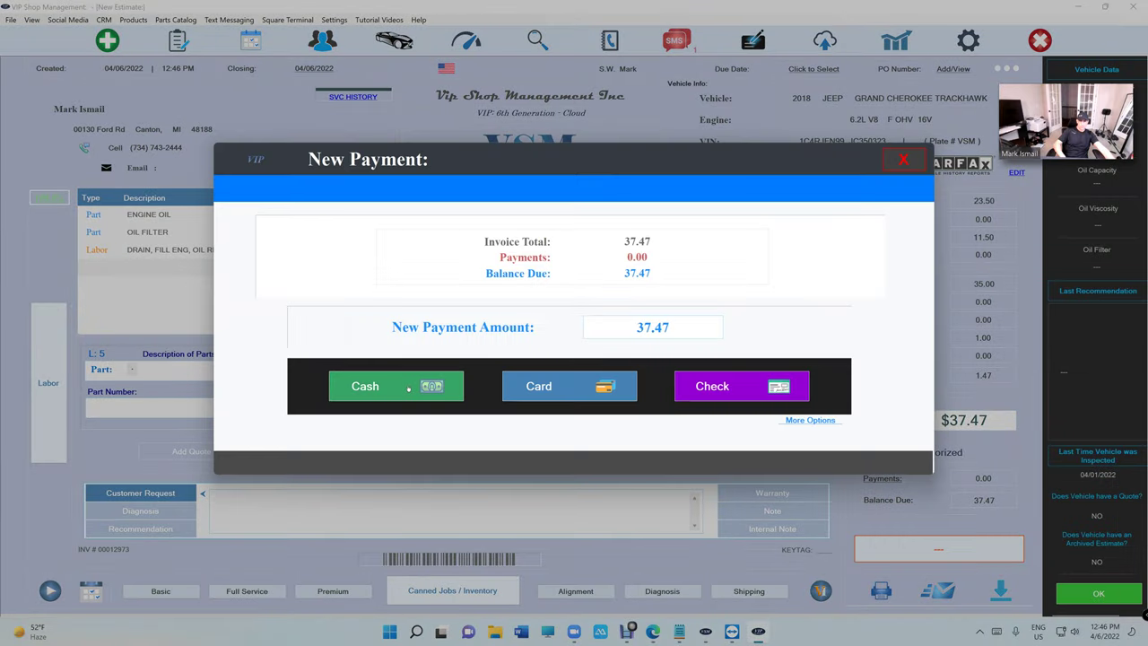
{"action": "left_click", "coordinate": [408, 387]}
{"action": "left_click", "coordinate": [722, 401]}
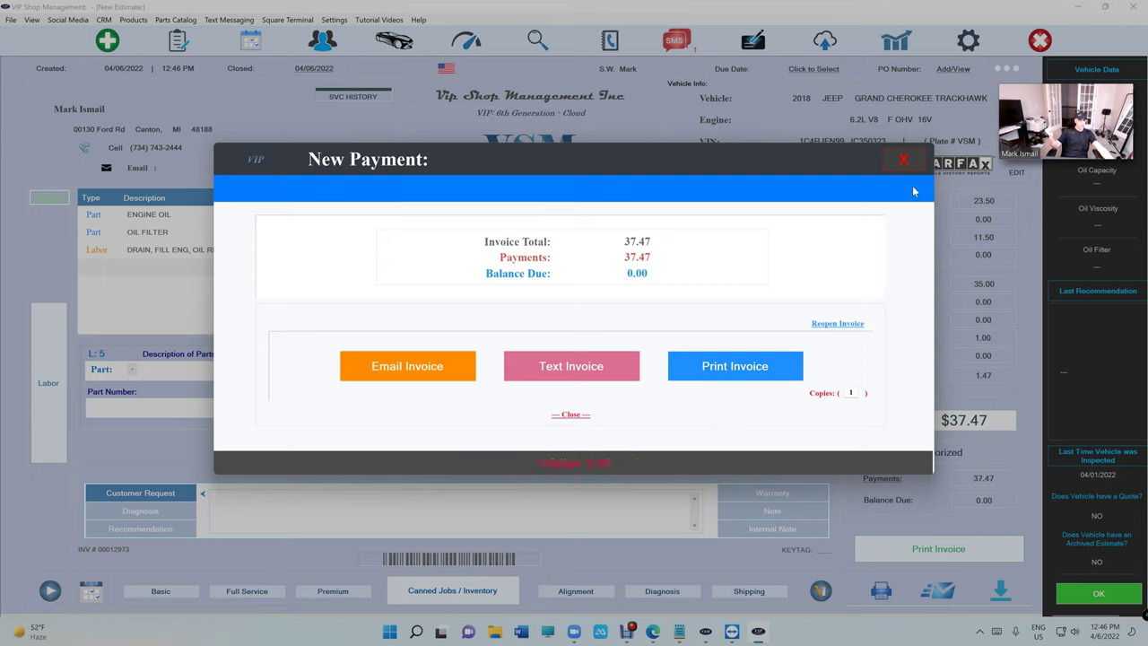
Reopen the cash-paid invoice, then open it from the workflow's In Progress Invoices list.
{"action": "left_click", "coordinate": [832, 326]}
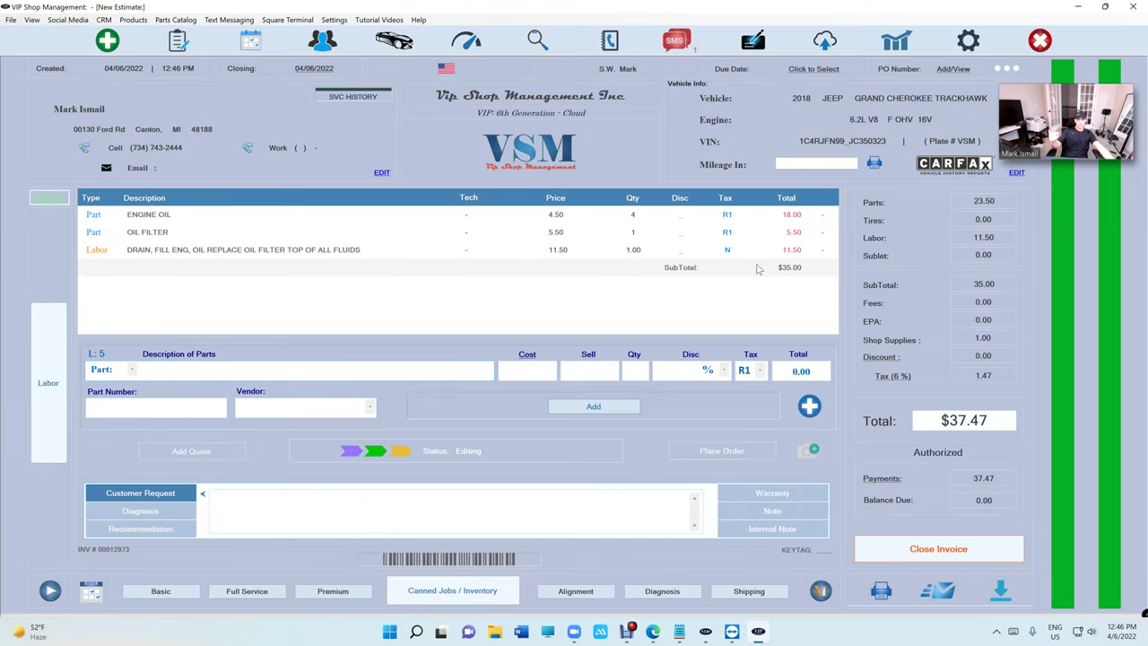
{"action": "left_click", "coordinate": [190, 45]}
{"action": "left_click", "coordinate": [663, 136]}
{"action": "left_click", "coordinate": [494, 132]}
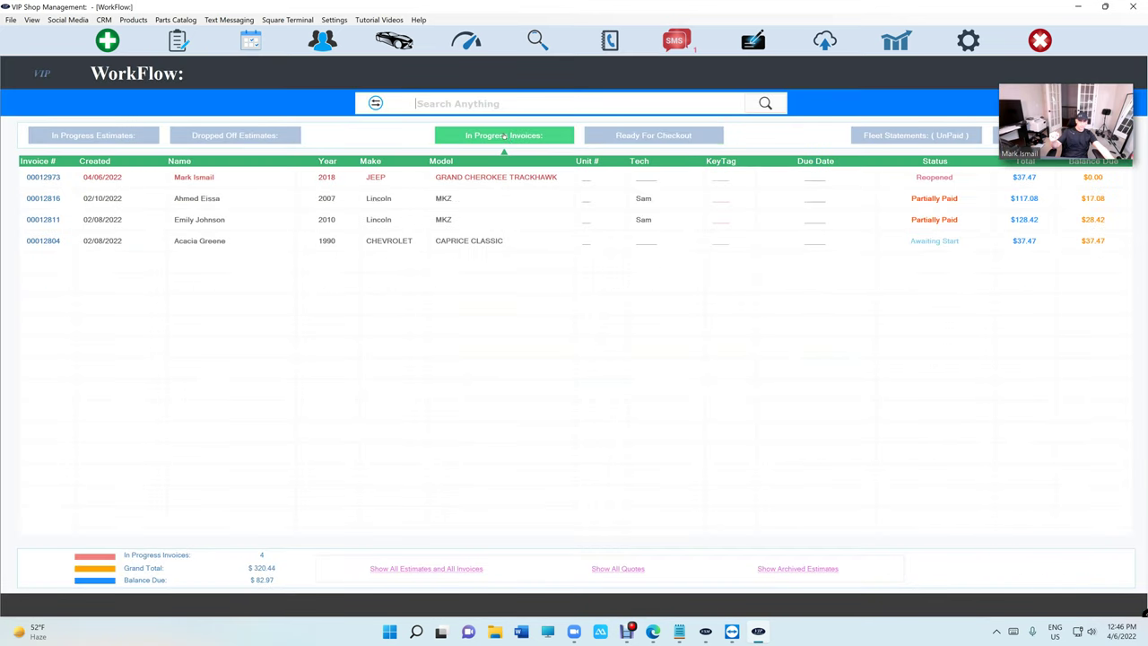
{"action": "double_click", "coordinate": [940, 180]}
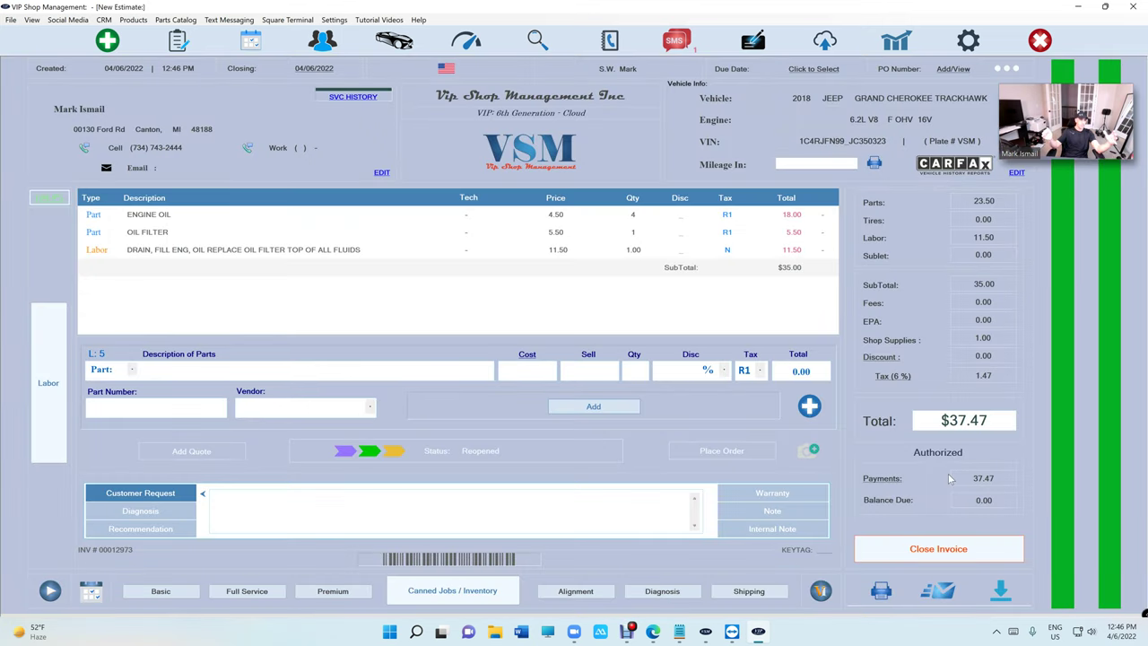
Close the reopened invoice and dismiss the payment window without sending or printing it.
{"action": "left_click", "coordinate": [934, 552]}
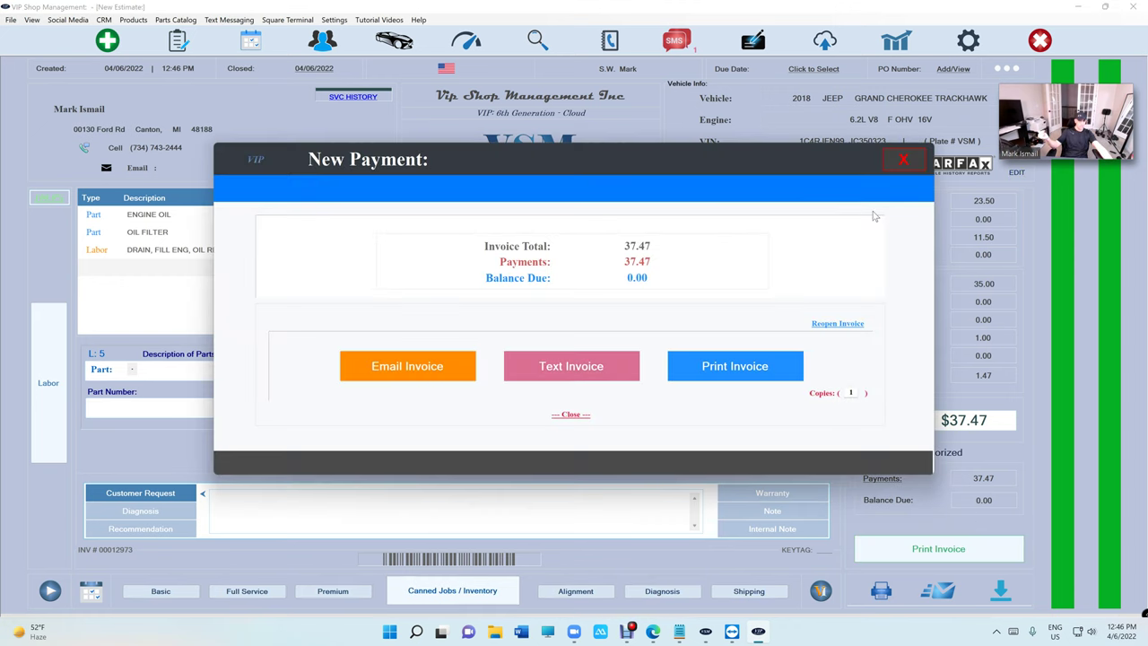
{"action": "left_click", "coordinate": [904, 164]}
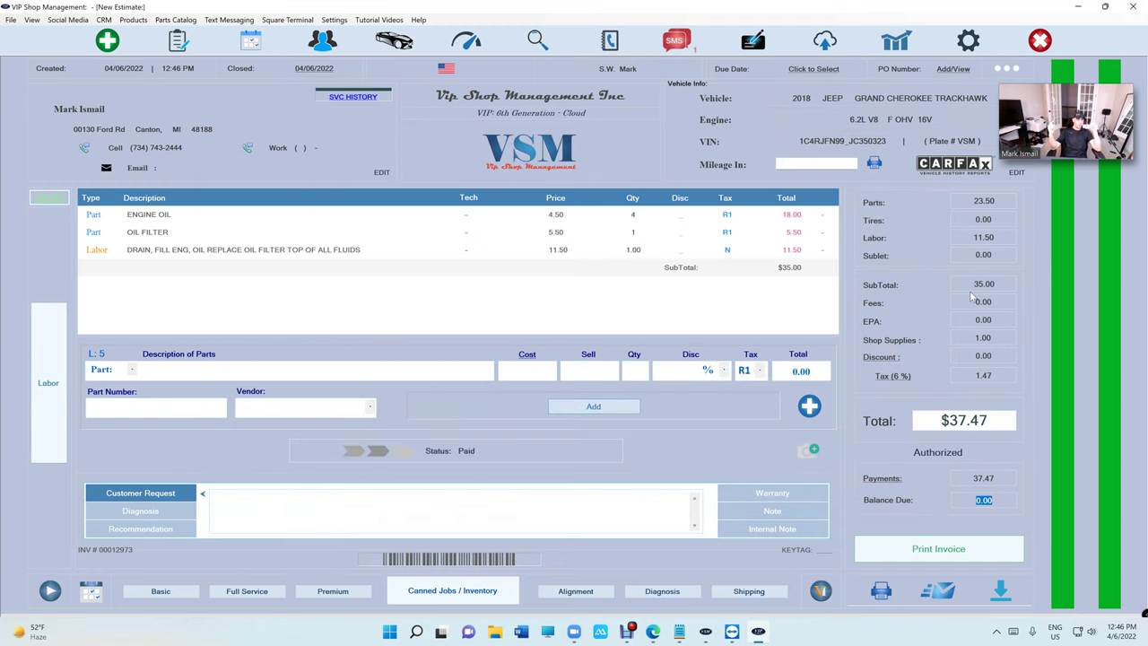